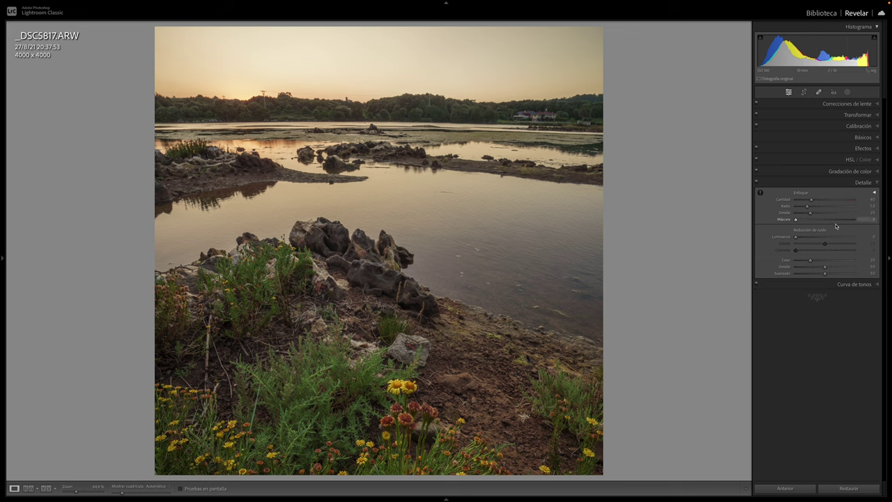
Step: Collapse the user presets list and zoom to 200% on the grey rock and flowers
{"action": "mouse_move", "coordinate": [3, 258]}
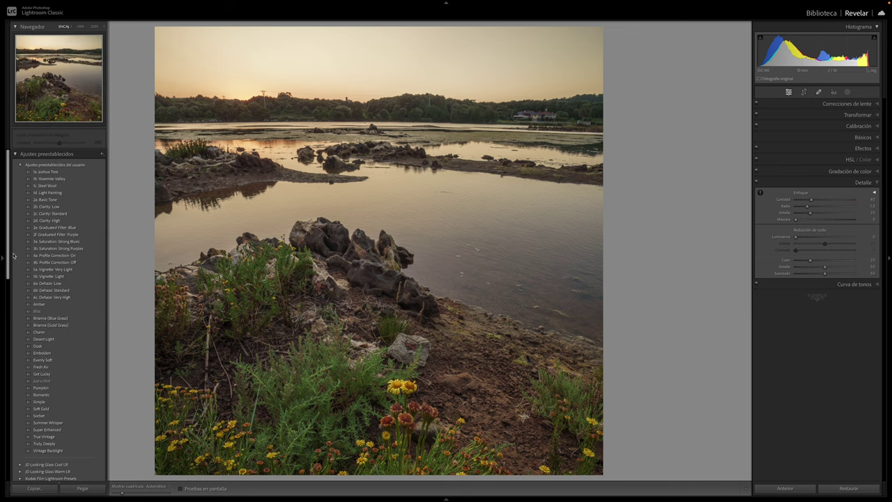
{"action": "left_click", "coordinate": [17, 156]}
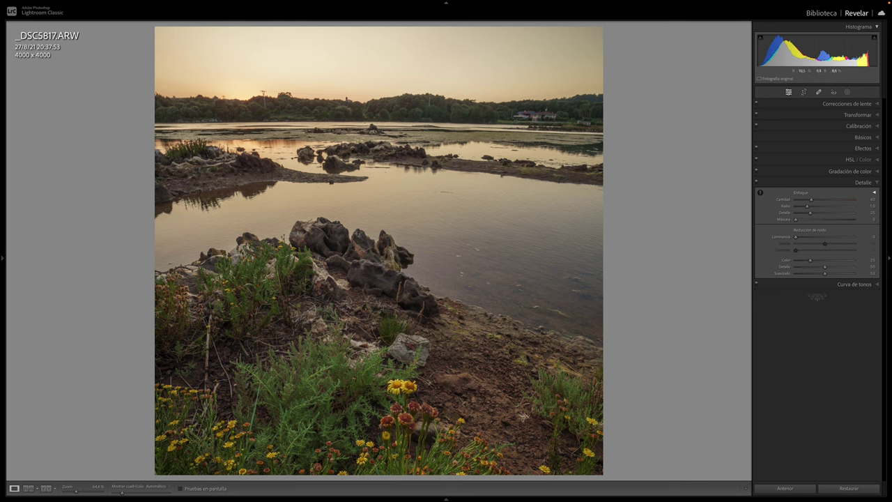
{"action": "left_click", "coordinate": [408, 378]}
{"action": "left_click_drag", "start_coordinate": [461, 369], "coordinate": [415, 214]}
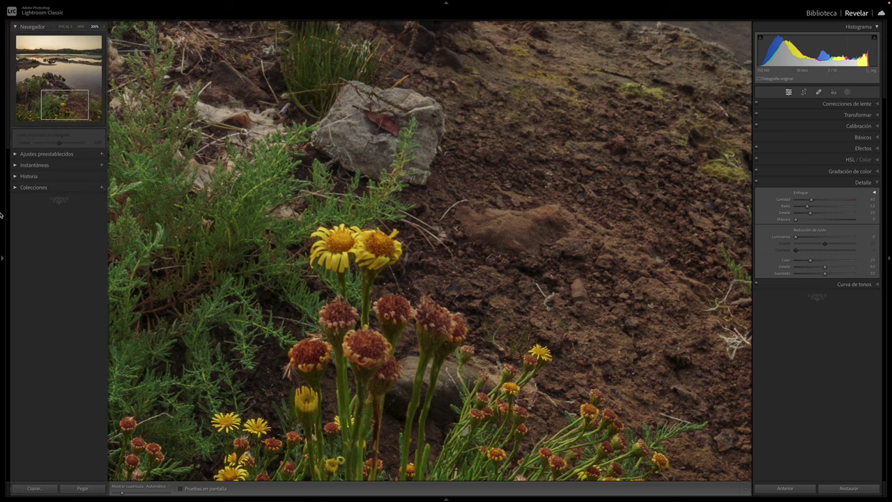
{"action": "left_click_drag", "start_coordinate": [390, 251], "coordinate": [398, 251]}
Step: Look around the close-up, then return to the whole-photo Fit view
{"action": "scroll", "coordinate": [398, 252], "scroll_direction": "up", "scroll_amount": 5}
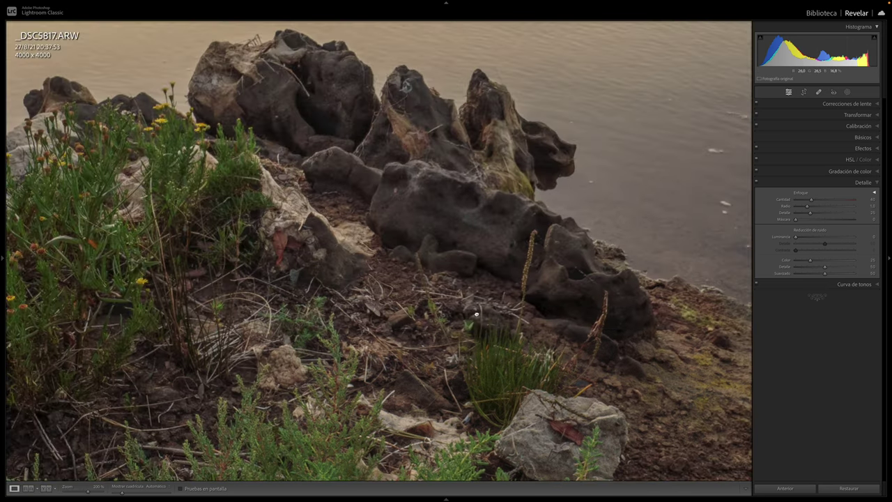
{"action": "scroll", "coordinate": [397, 236], "scroll_direction": "down", "scroll_amount": 5}
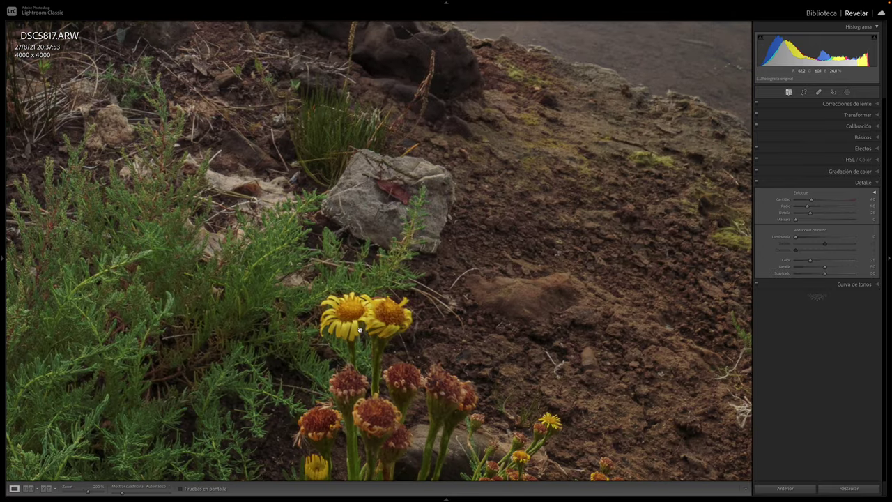
{"action": "scroll", "coordinate": [357, 317], "scroll_direction": "down", "scroll_amount": 5}
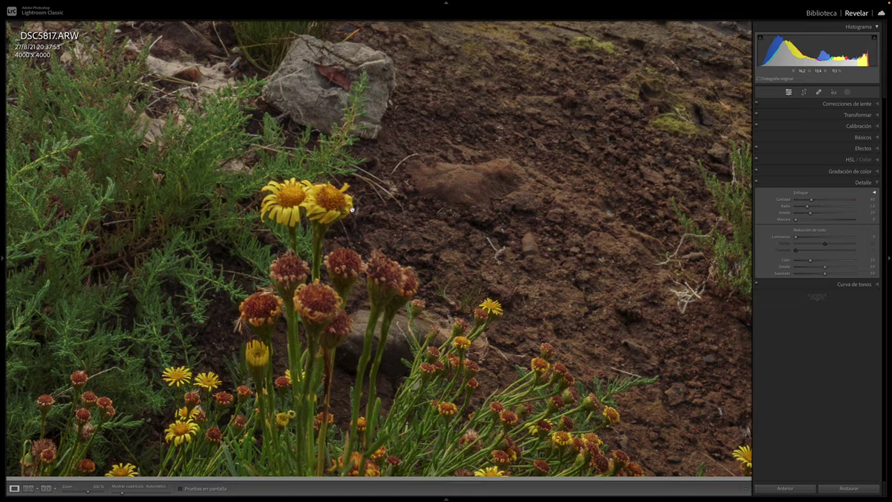
{"action": "left_click", "coordinate": [384, 199]}
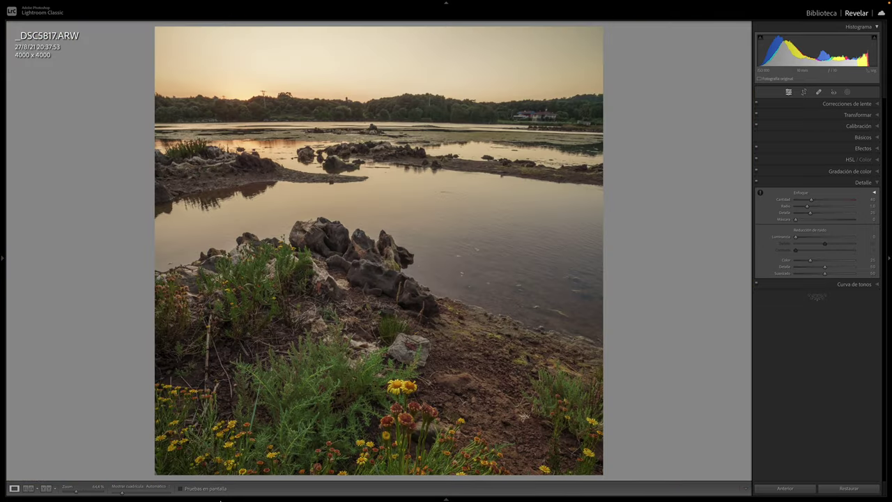
Step: Open the Mejorar (Enhance) preview for _DSC5817.ARW from its filmstrip thumbnail
{"action": "mouse_move", "coordinate": [209, 500]}
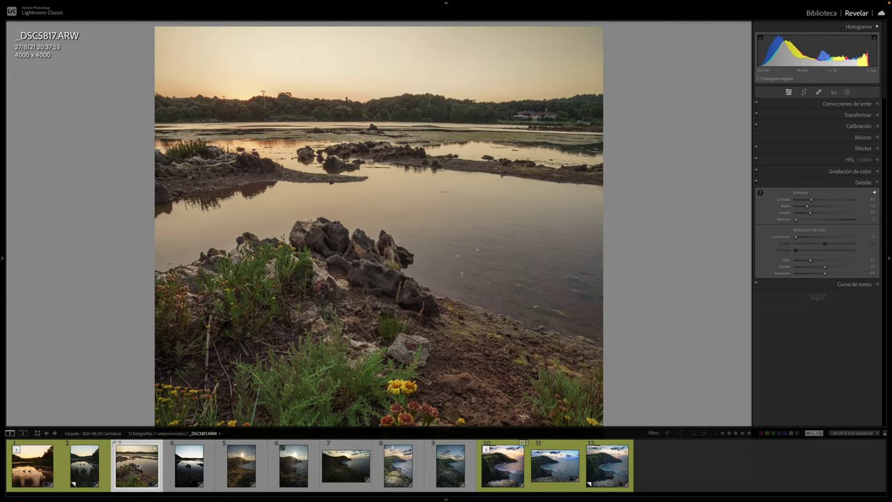
{"action": "right_click", "coordinate": [138, 465]}
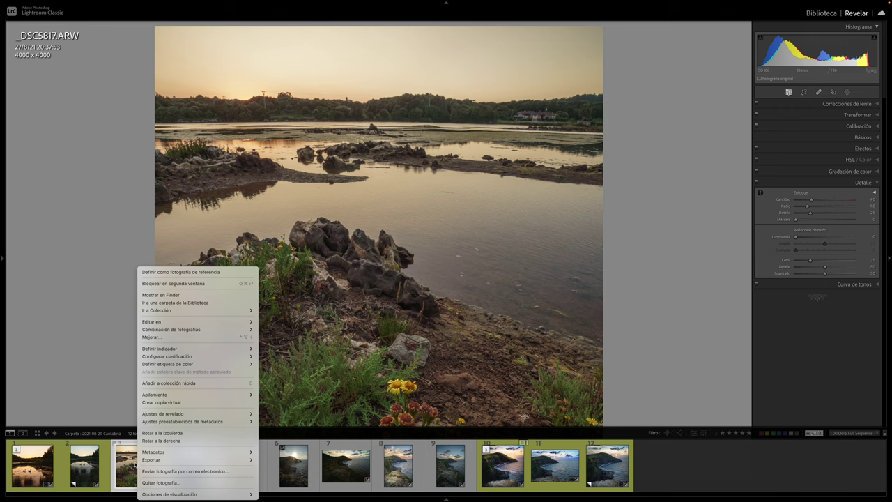
{"action": "left_click", "coordinate": [156, 338]}
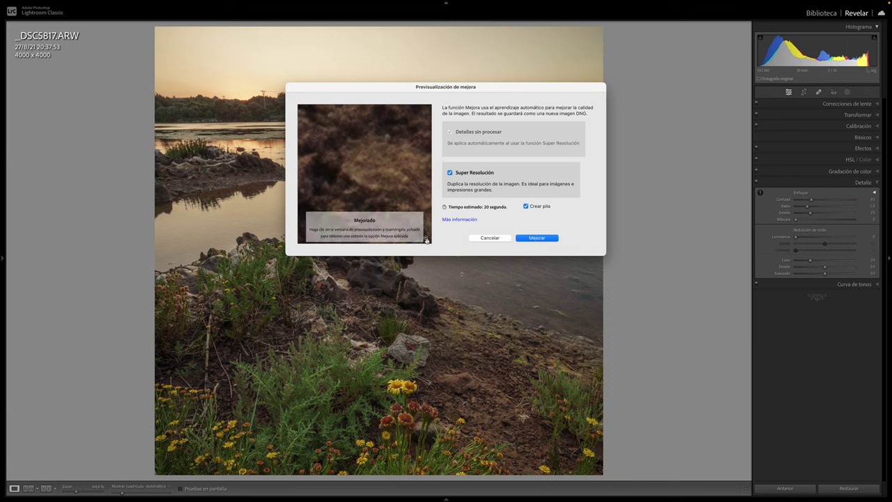
{"action": "left_click", "coordinate": [427, 240]}
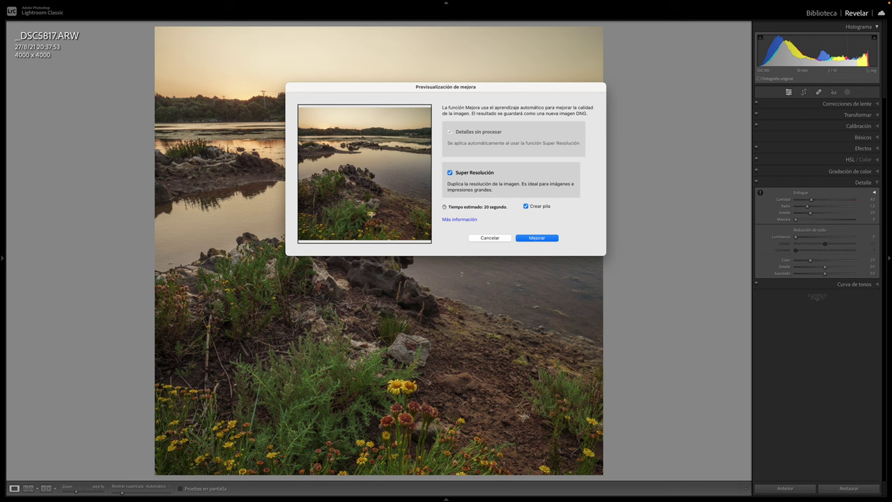
{"action": "left_click", "coordinate": [373, 217]}
{"action": "left_click_drag", "start_coordinate": [404, 193], "coordinate": [365, 178]}
{"action": "left_click", "coordinate": [359, 181]}
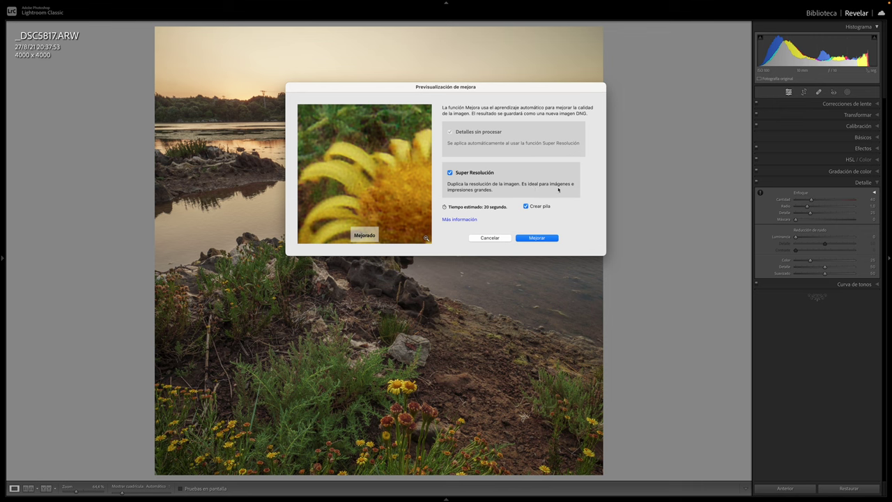
{"action": "left_click", "coordinate": [373, 169]}
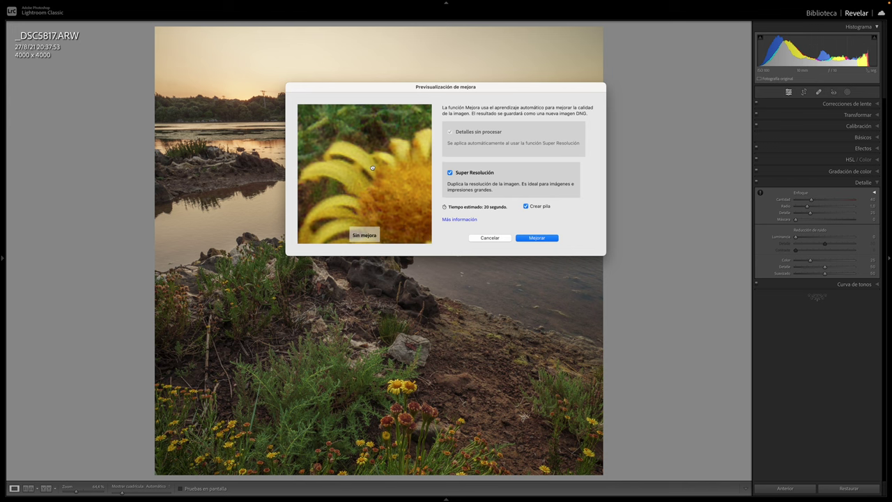
{"action": "left_click_drag", "start_coordinate": [373, 169], "coordinate": [373, 168]}
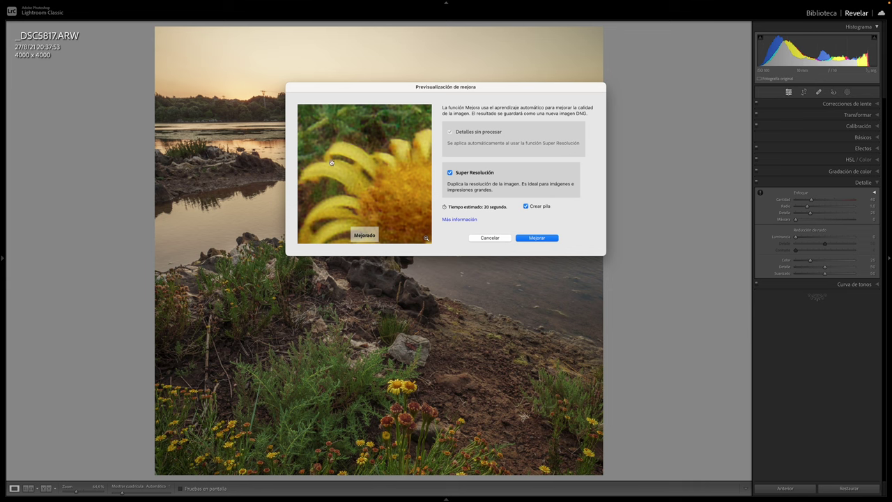
{"action": "mouse_move", "coordinate": [341, 168]}
{"action": "left_mouse_down"}
{"action": "mouse_move", "coordinate": [355, 161]}
{"action": "mouse_move", "coordinate": [351, 155]}
{"action": "mouse_move", "coordinate": [356, 163]}
{"action": "left_mouse_up"}
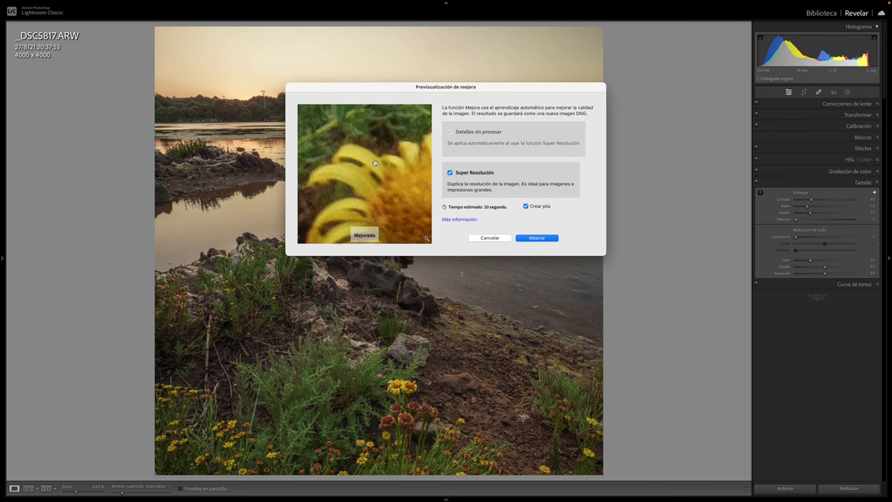
{"action": "left_click", "coordinate": [550, 238]}
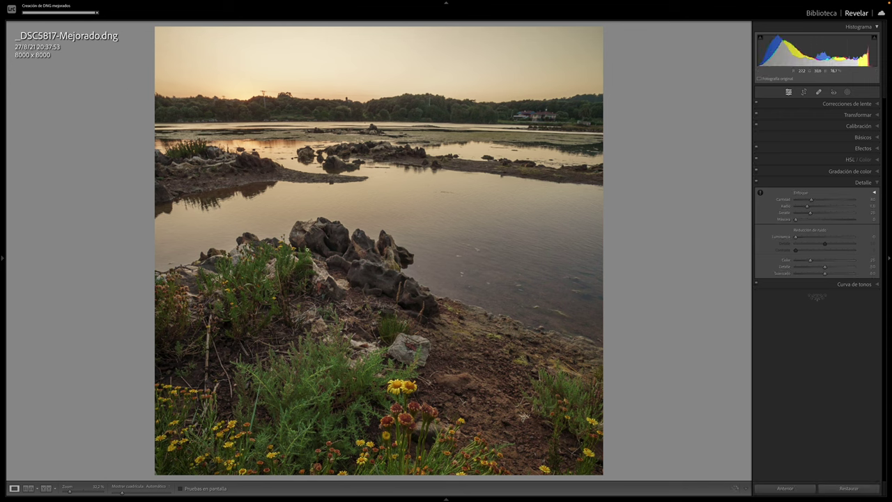
Step: Set the new _DSC5817-Mejorado.dng as the reference photo
{"action": "mouse_move", "coordinate": [168, 498]}
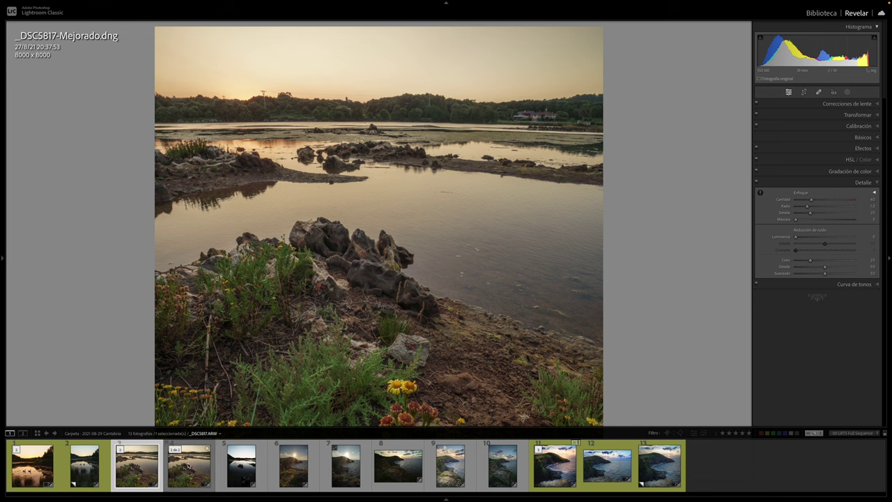
{"action": "right_click", "coordinate": [145, 467]}
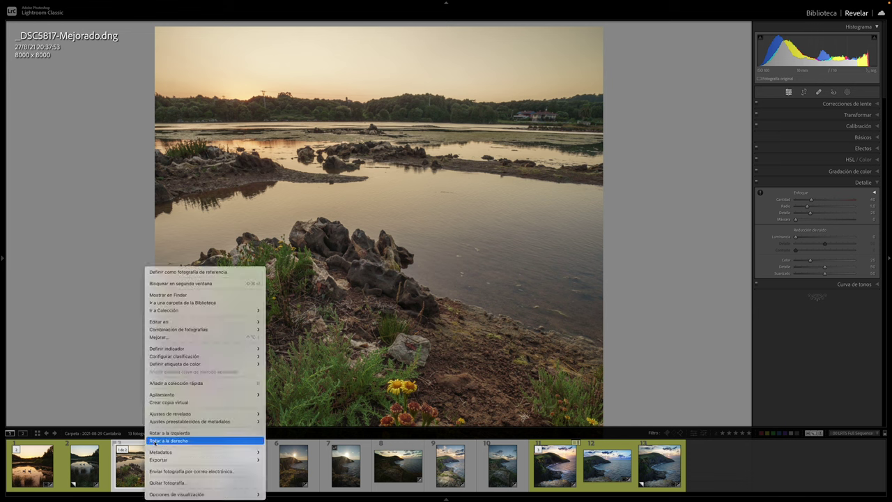
{"action": "left_click", "coordinate": [180, 286]}
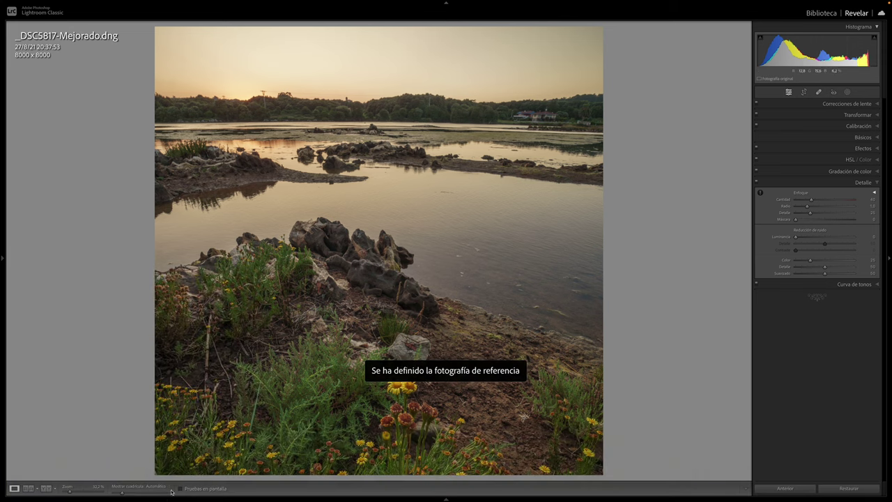
Step: Select the original _DSC5817.ARW and show it in Reference View beside the enhanced DNG
{"action": "left_click", "coordinate": [182, 469]}
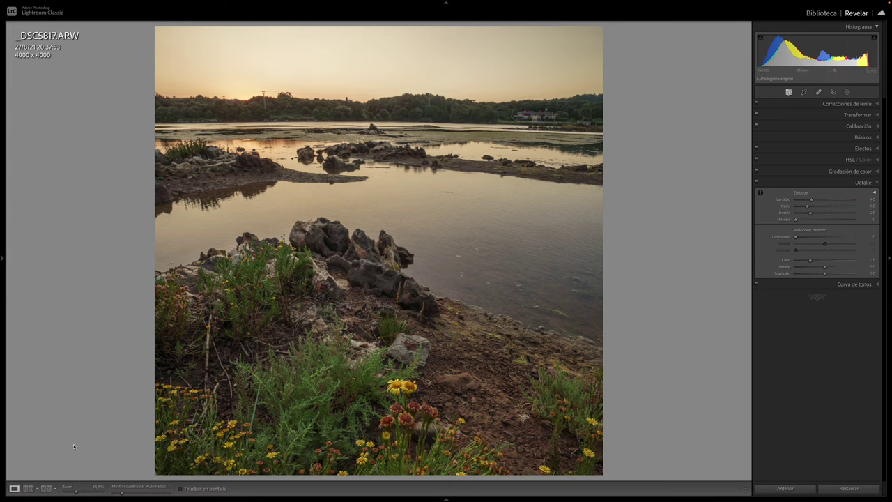
{"action": "left_click", "coordinate": [28, 488]}
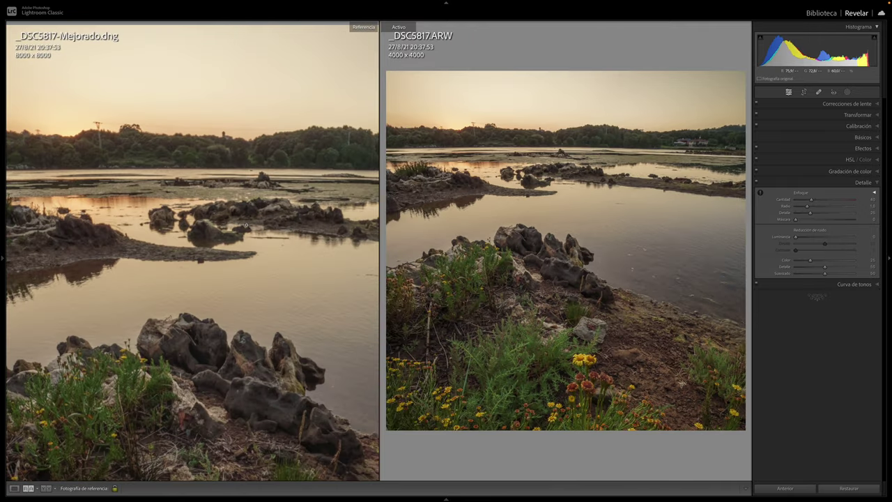
Step: Fit the reference DNG in its pane and enlarge the original ARW on the flowers
{"action": "left_click", "coordinate": [245, 226]}
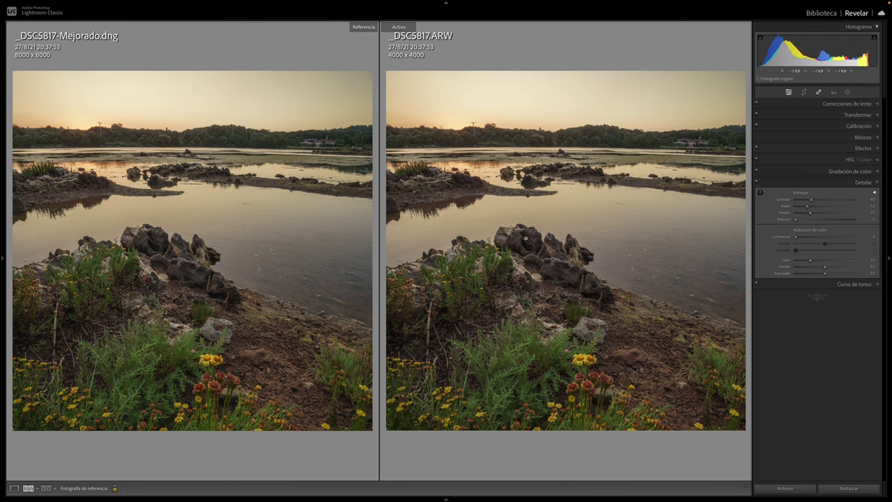
{"action": "left_click_drag", "start_coordinate": [596, 359], "coordinate": [578, 262]}
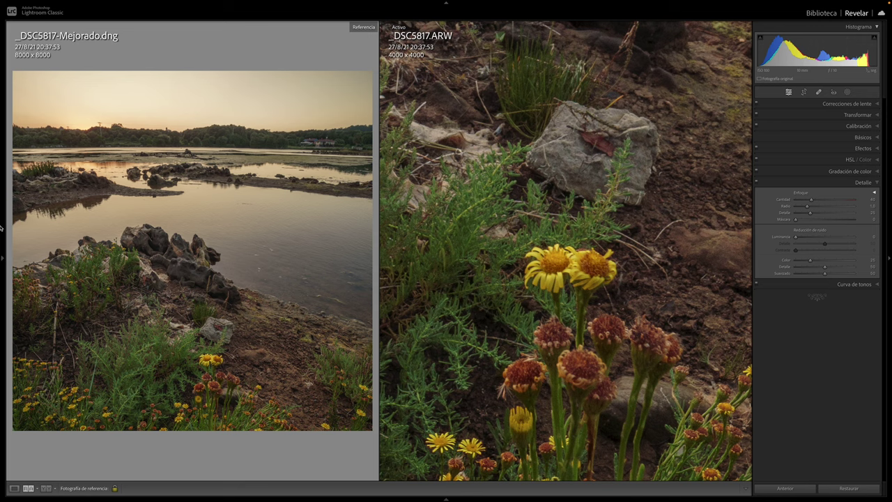
Step: Match both photos at 1:1 on the flowers and give the ARW sharpening Amount 50, Masking 62
{"action": "mouse_move", "coordinate": [1, 227]}
{"action": "left_click", "coordinate": [212, 356]}
{"action": "left_click_drag", "start_coordinate": [215, 371], "coordinate": [201, 273]}
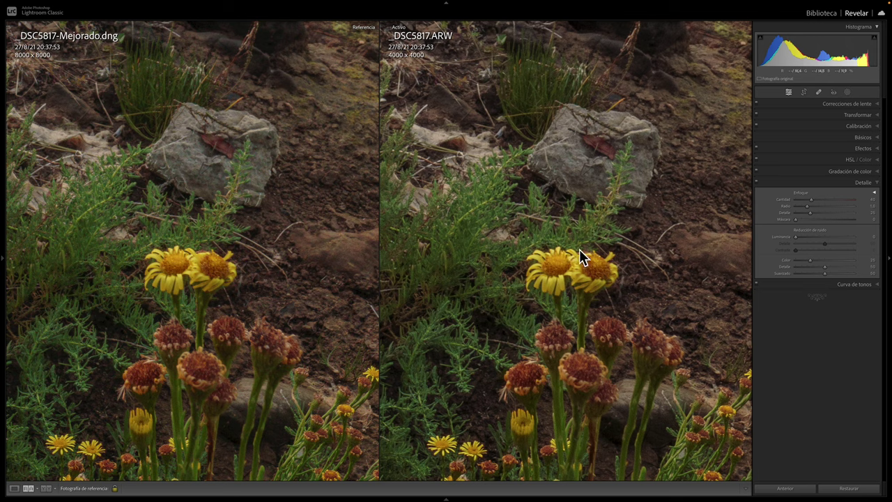
{"action": "left_click_drag", "start_coordinate": [569, 261], "coordinate": [669, 226]}
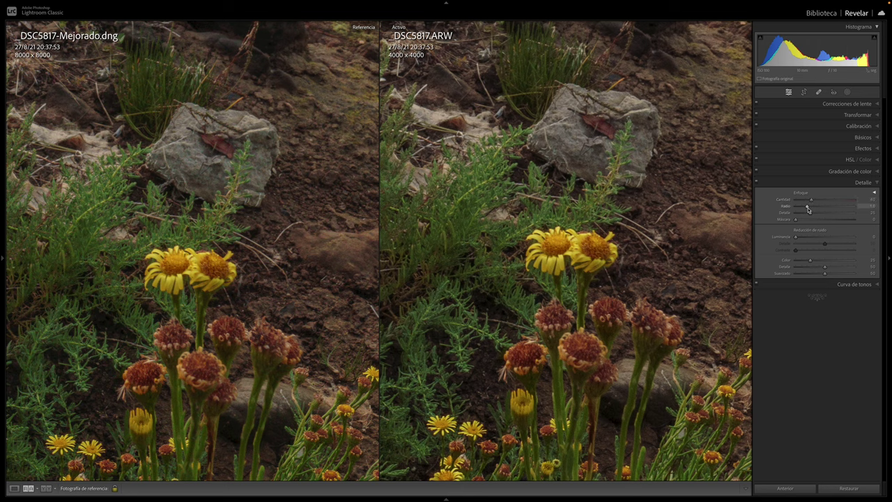
{"action": "left_click_drag", "start_coordinate": [811, 200], "coordinate": [814, 201]}
{"action": "left_click_drag", "start_coordinate": [797, 219], "coordinate": [831, 221]}
Step: Raise the original ARW's Texture to +8 and return the reference DNG to its whole-photo view
{"action": "left_click", "coordinate": [863, 137]}
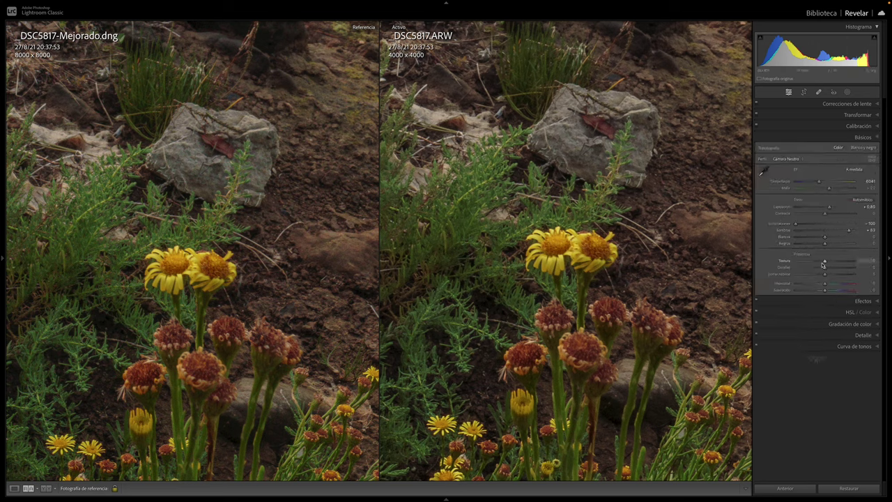
{"action": "mouse_move", "coordinate": [825, 262]}
{"action": "left_mouse_down"}
{"action": "mouse_move", "coordinate": [849, 264]}
{"action": "mouse_move", "coordinate": [828, 266]}
{"action": "left_mouse_up"}
{"action": "left_click_drag", "start_coordinate": [209, 264], "coordinate": [210, 254]}
{"action": "left_click", "coordinate": [210, 254]}
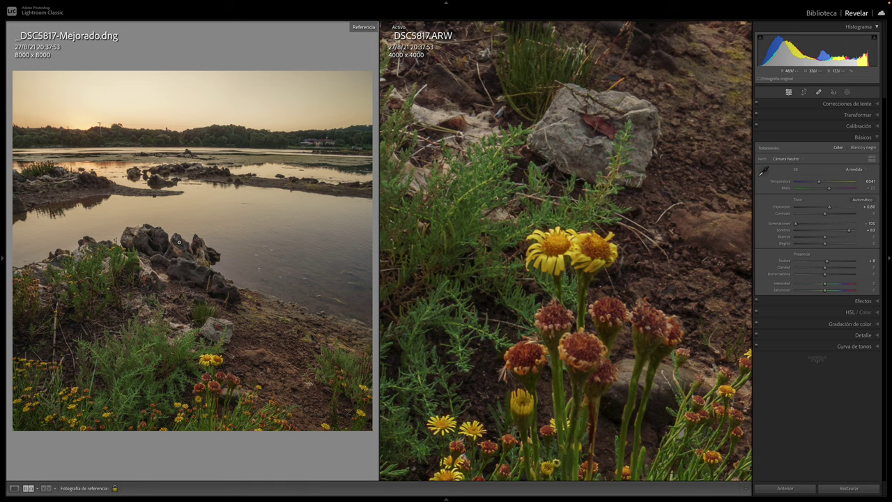
Step: Zoom the reference DNG in on the waterside rocks and align the original ARW to match
{"action": "left_click", "coordinate": [142, 237]}
{"action": "left_click", "coordinate": [142, 237]}
{"action": "left_click", "coordinate": [143, 237]}
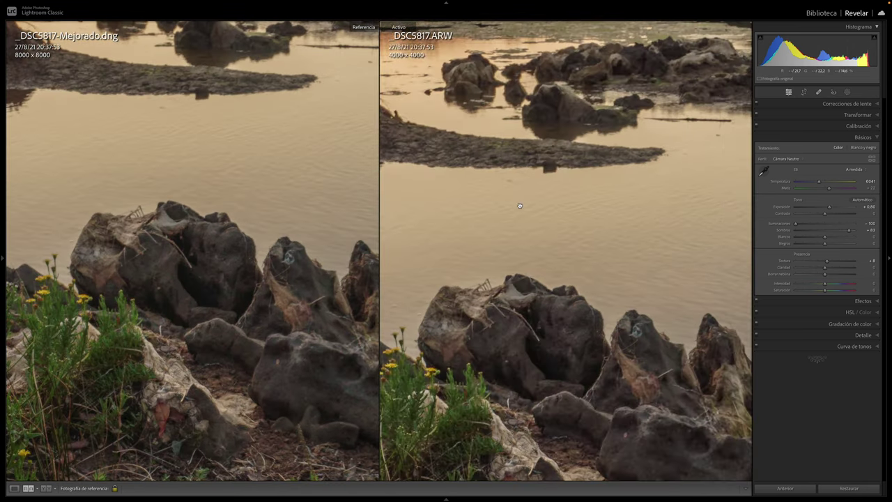
{"action": "left_click_drag", "start_coordinate": [538, 297], "coordinate": [541, 233]}
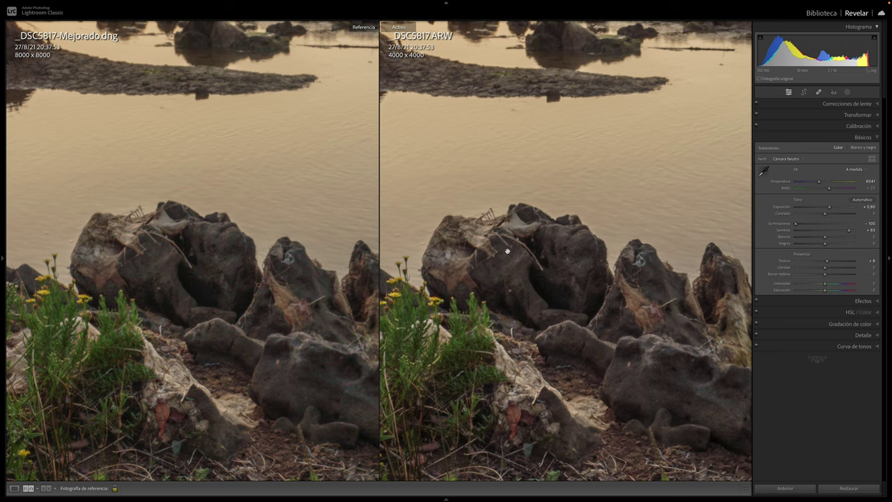
{"action": "mouse_move", "coordinate": [279, 499]}
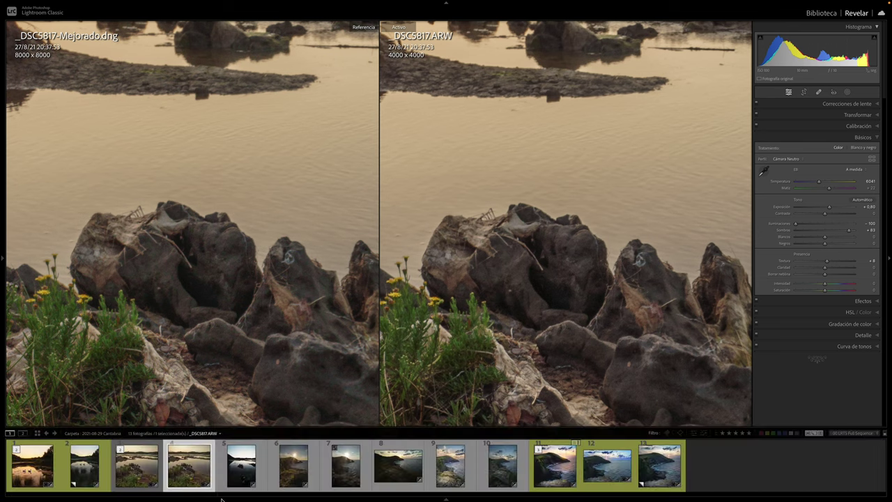
Step: Remove _DSC5817-Mejorado.dng from the Lightroom catalog only, keeping the file on disk
{"action": "left_click", "coordinate": [136, 466]}
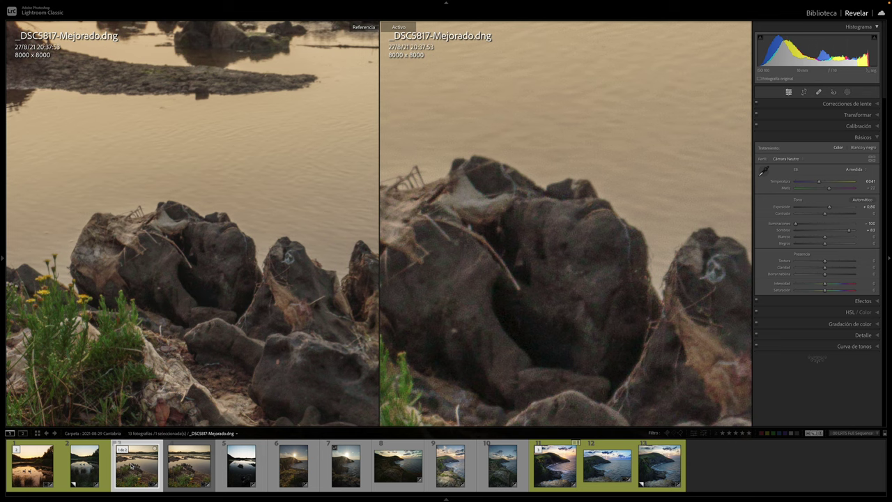
{"action": "key", "text": "Delete"}
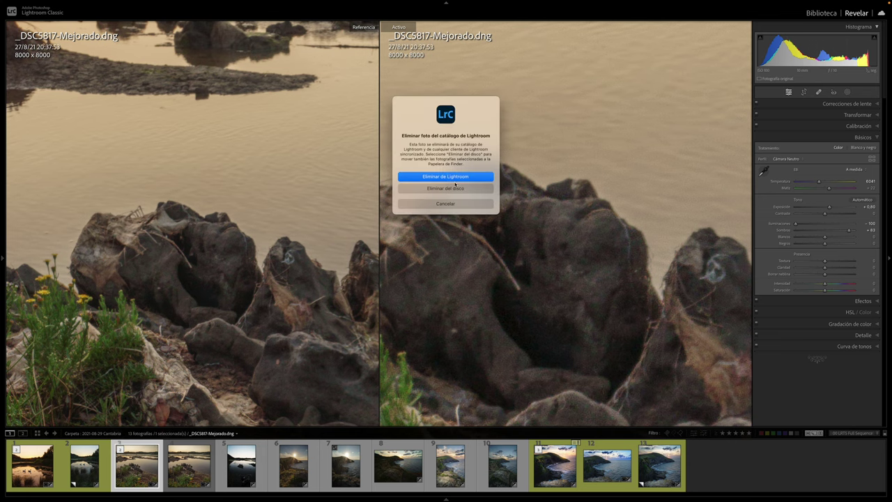
{"action": "left_click", "coordinate": [456, 184]}
{"action": "key", "text": "F6"}
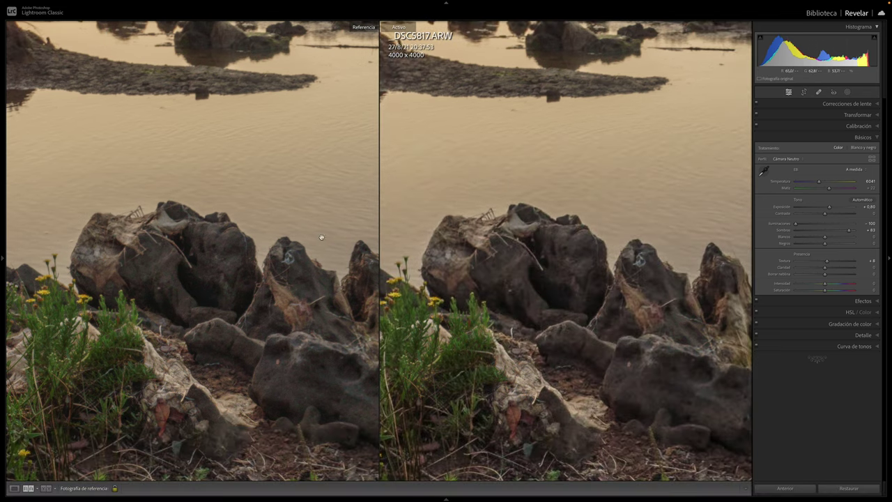
{"action": "left_click", "coordinate": [14, 488]}
Step: Fit the whole original _DSC5817.ARW in the single Loupe view with Z
{"action": "key", "text": "z"}
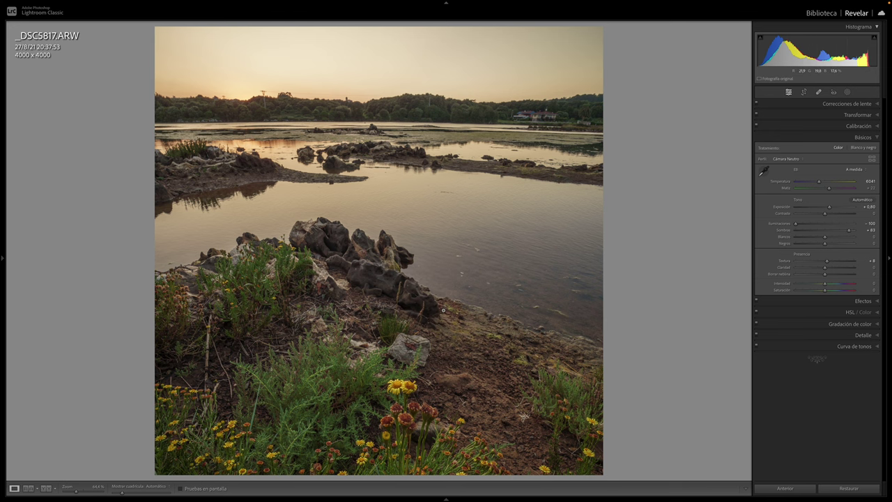
{"action": "left_click", "coordinate": [419, 363]}
{"action": "left_click_drag", "start_coordinate": [426, 324], "coordinate": [421, 234]}
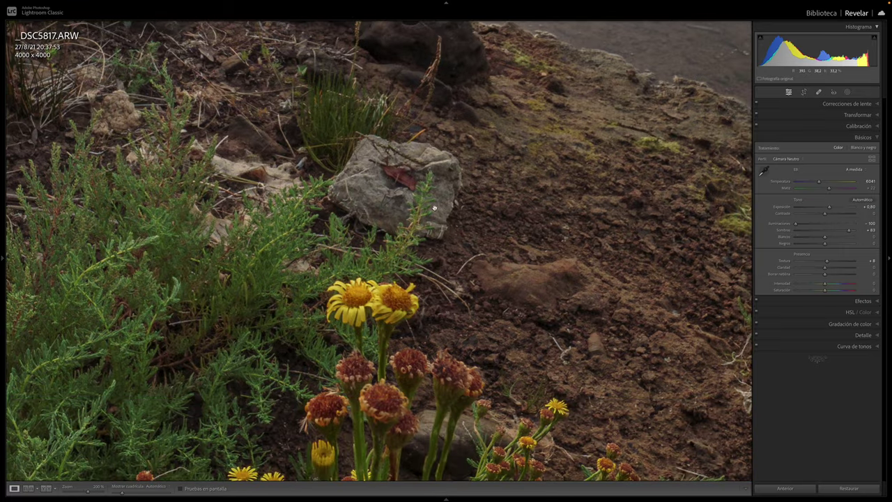
{"action": "left_click", "coordinate": [376, 206]}
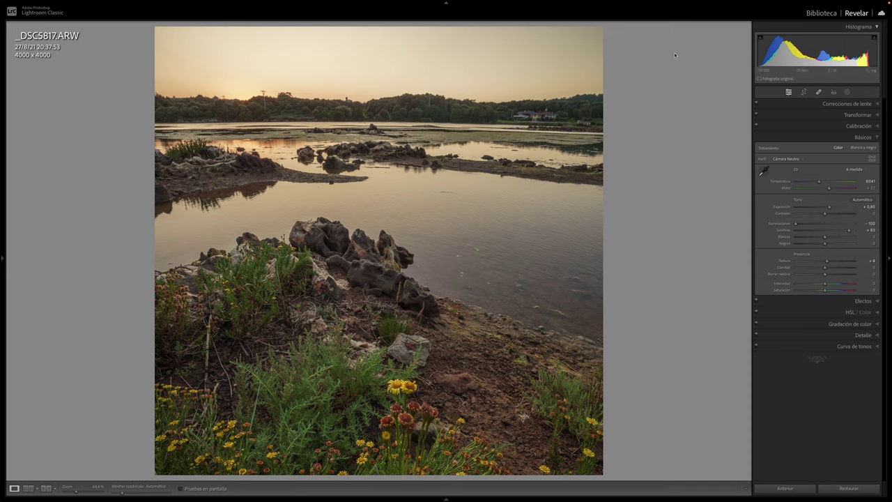
{"action": "mouse_move", "coordinate": [704, 4]}
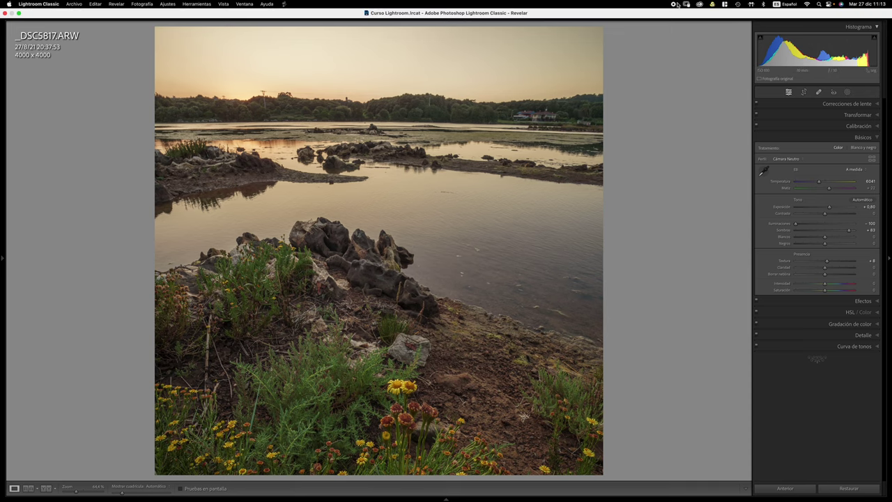